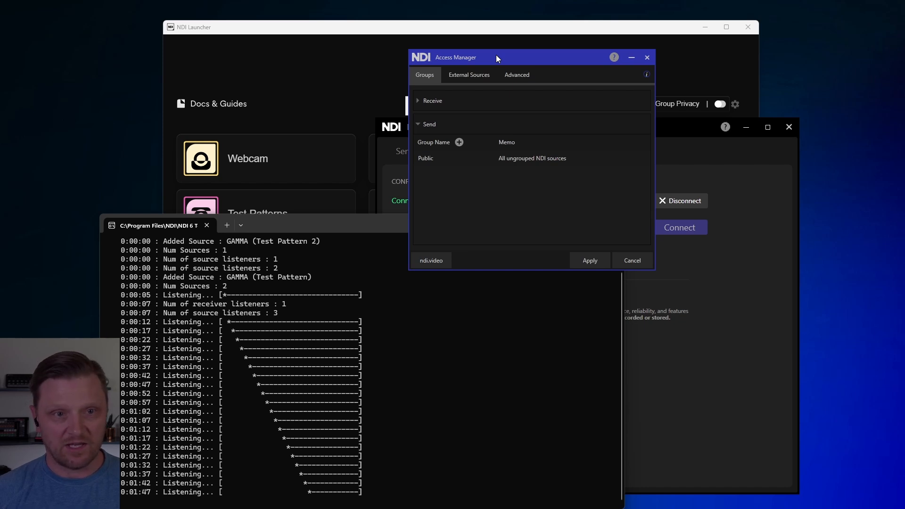
Step: Enable Discovery Servers under the advanced network mapping settings with IP address 127.0.0.1, and minimize Access Manager
{"action": "left_click", "coordinate": [525, 78]}
{"action": "left_click", "coordinate": [426, 168]}
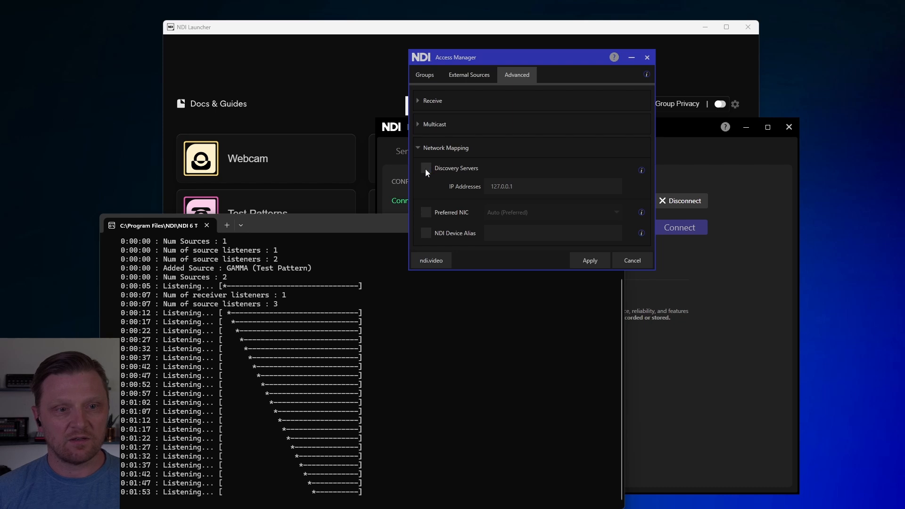
{"action": "left_click", "coordinate": [428, 168]}
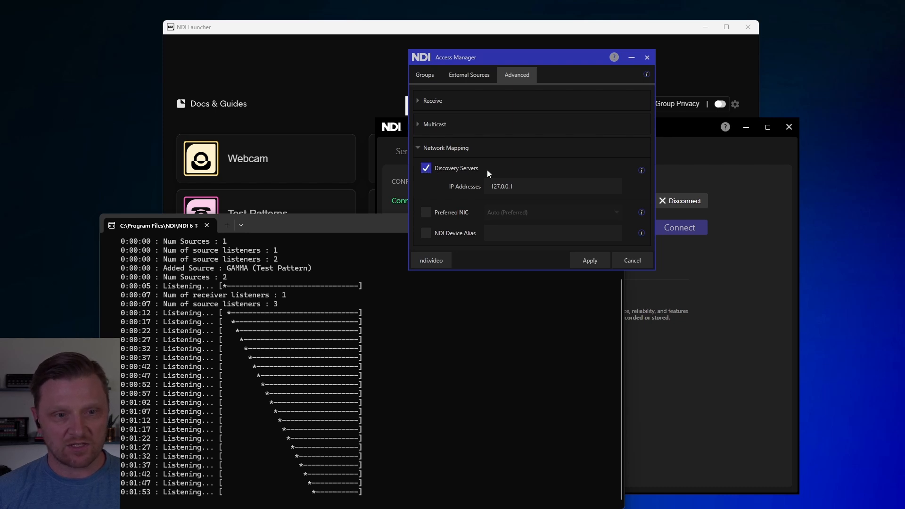
{"action": "left_click_drag", "start_coordinate": [524, 186], "coordinate": [464, 187]}
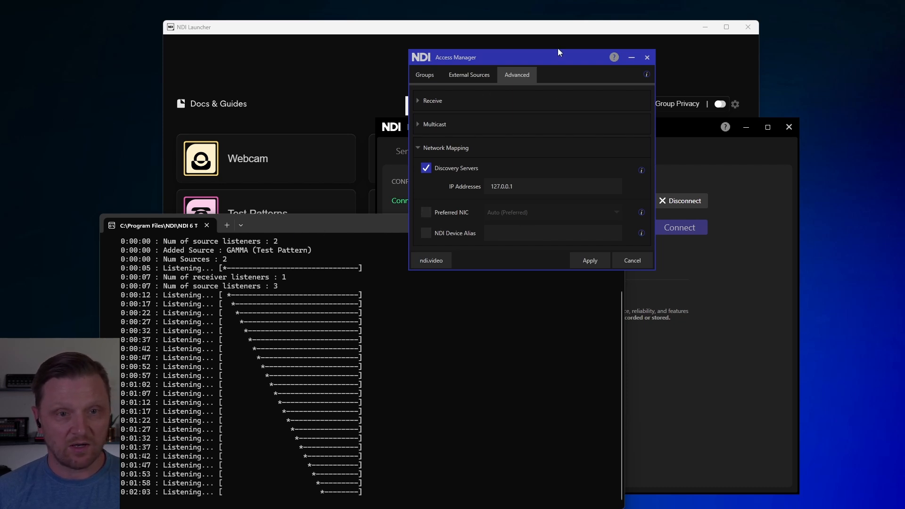
{"action": "left_click_drag", "start_coordinate": [557, 52], "coordinate": [597, 49]}
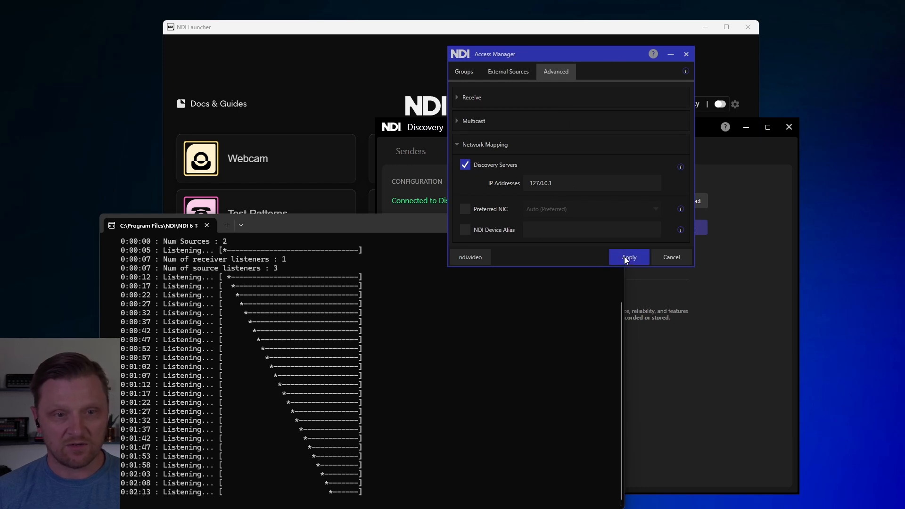
{"action": "left_click", "coordinate": [671, 54]}
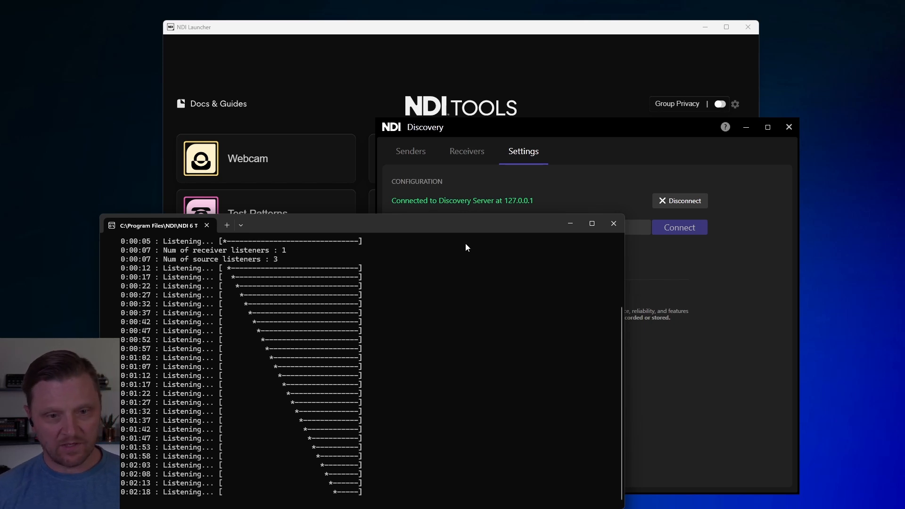
Step: Launch another Test Patterns instance from NDI Tools, set its output to Needle Pulse, and minimize its window
{"action": "left_click", "coordinate": [582, 31]}
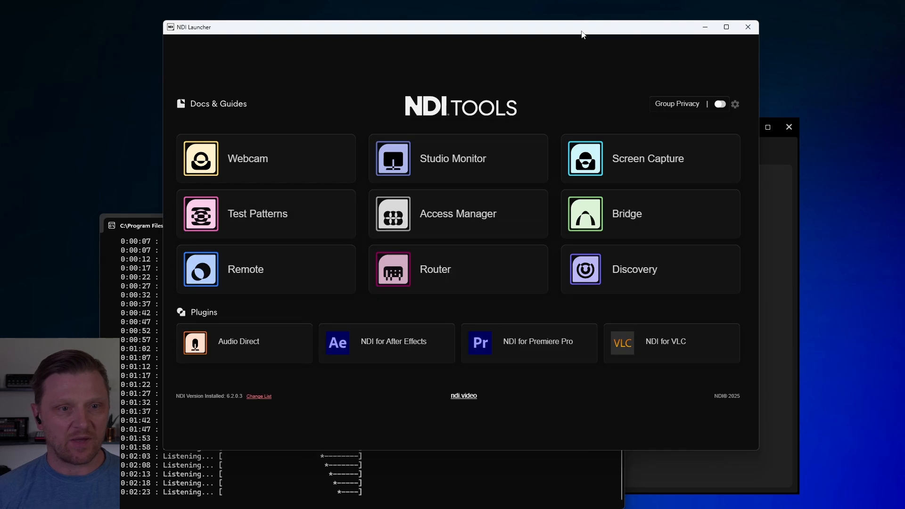
{"action": "left_click", "coordinate": [276, 216]}
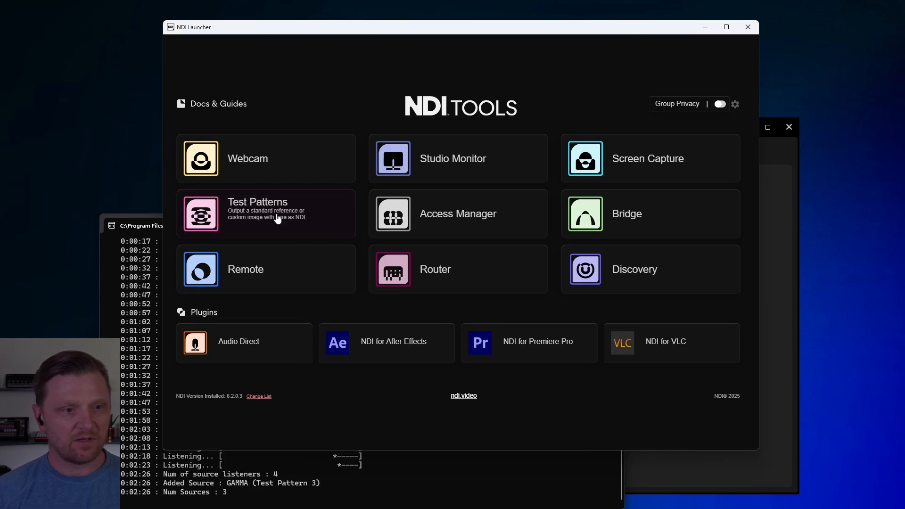
{"action": "left_click_drag", "start_coordinate": [847, 133], "coordinate": [661, 107]}
{"action": "scroll", "coordinate": [581, 265], "scroll_direction": "down", "scroll_amount": 8}
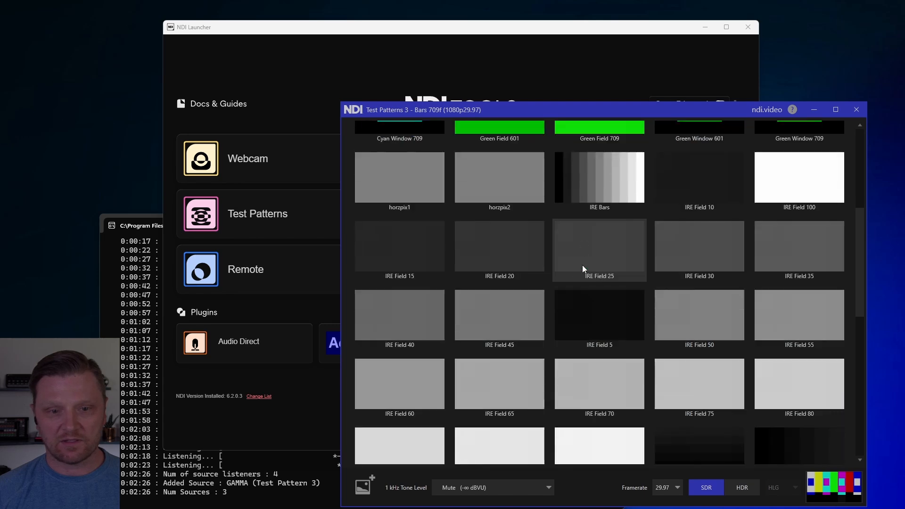
{"action": "scroll", "coordinate": [581, 265], "scroll_direction": "down", "scroll_amount": 3}
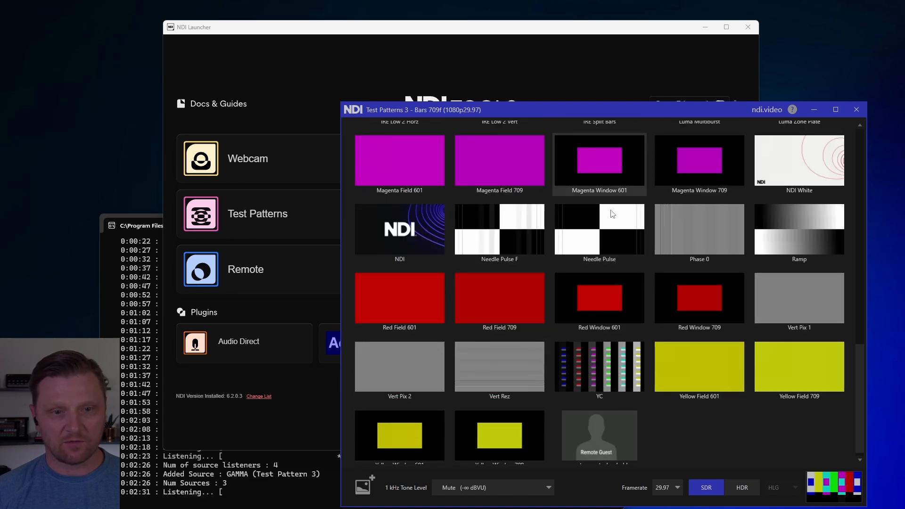
{"action": "left_click", "coordinate": [601, 233]}
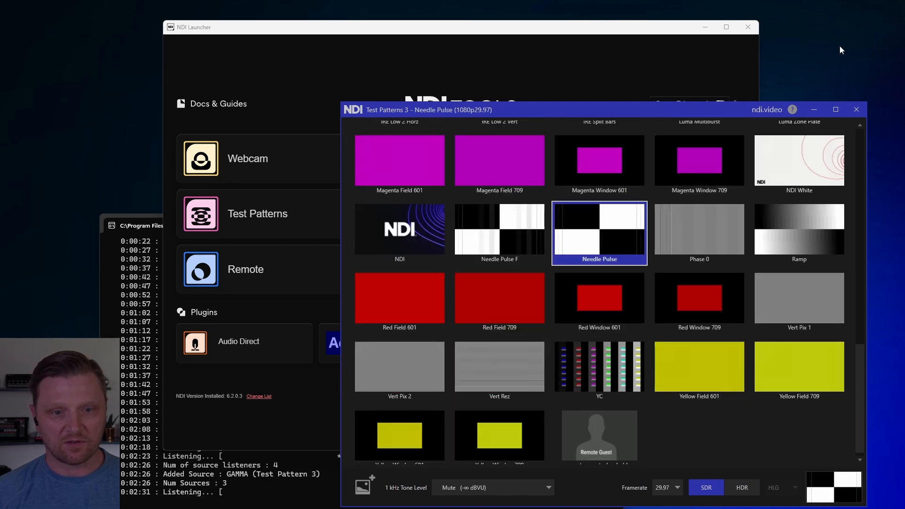
{"action": "left_click", "coordinate": [812, 109]}
Step: Check the discovery server's console log for the newly added test pattern source
{"action": "left_click", "coordinate": [152, 228]}
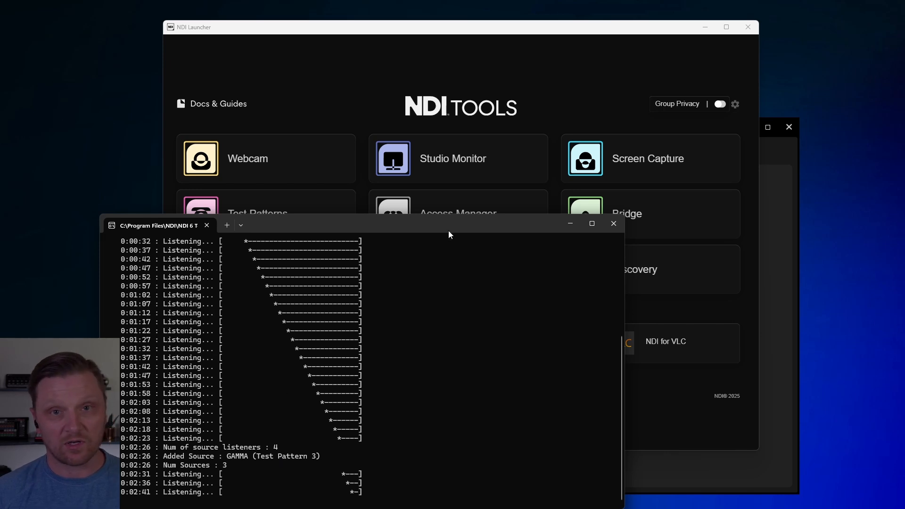
{"action": "left_click", "coordinate": [636, 99]}
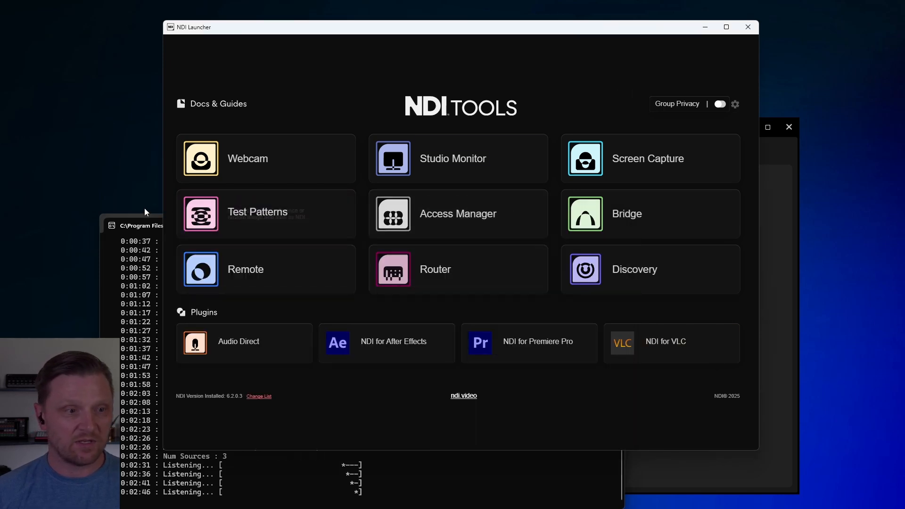
{"action": "left_click", "coordinate": [146, 222]}
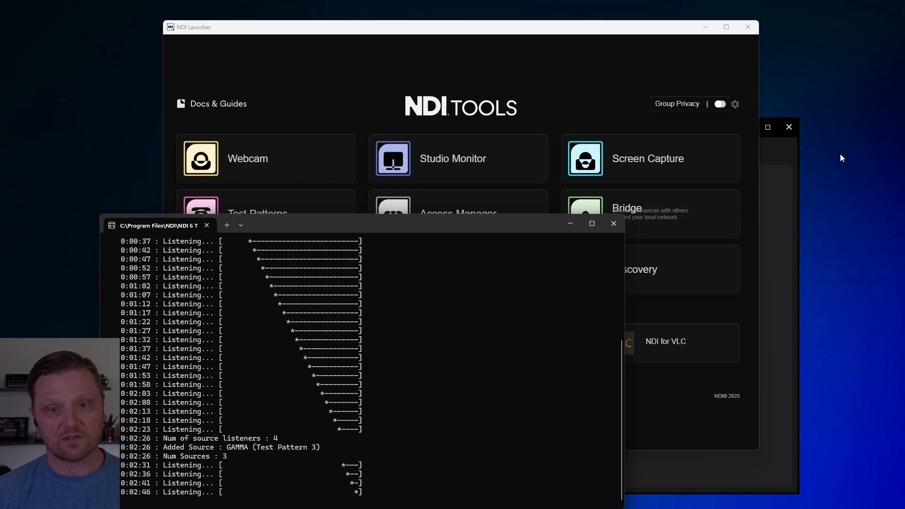
Step: Open Studio Monitor from NDI Tools and select Test Pattern 3 on GAMMA as its source
{"action": "left_click", "coordinate": [600, 95]}
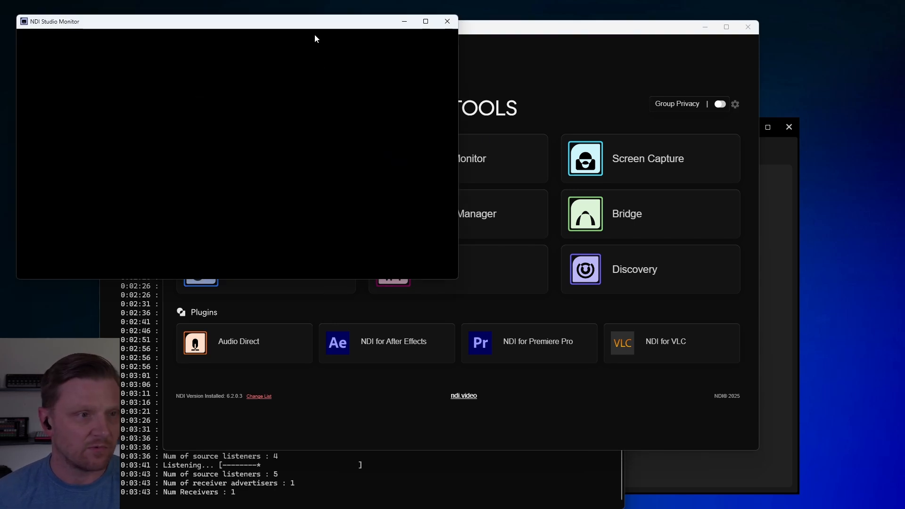
{"action": "left_click_drag", "start_coordinate": [309, 28], "coordinate": [307, 21]}
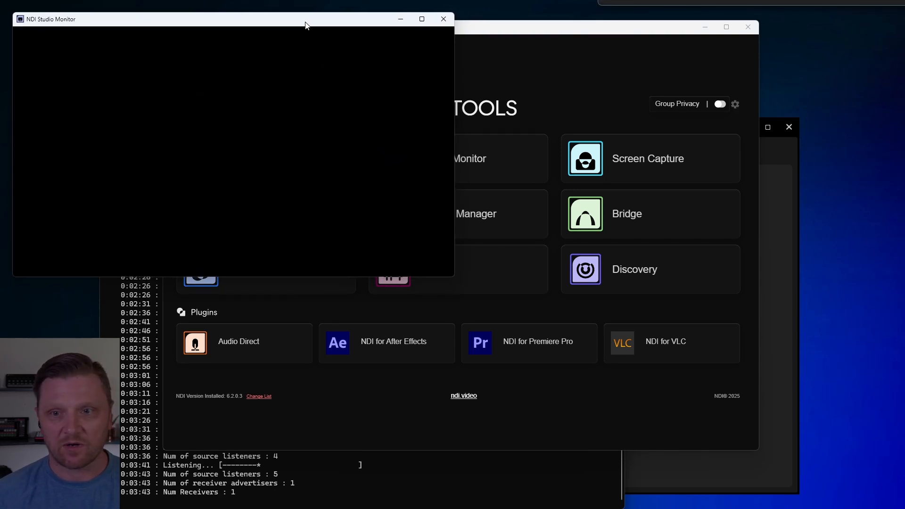
{"action": "right_click", "coordinate": [269, 100]}
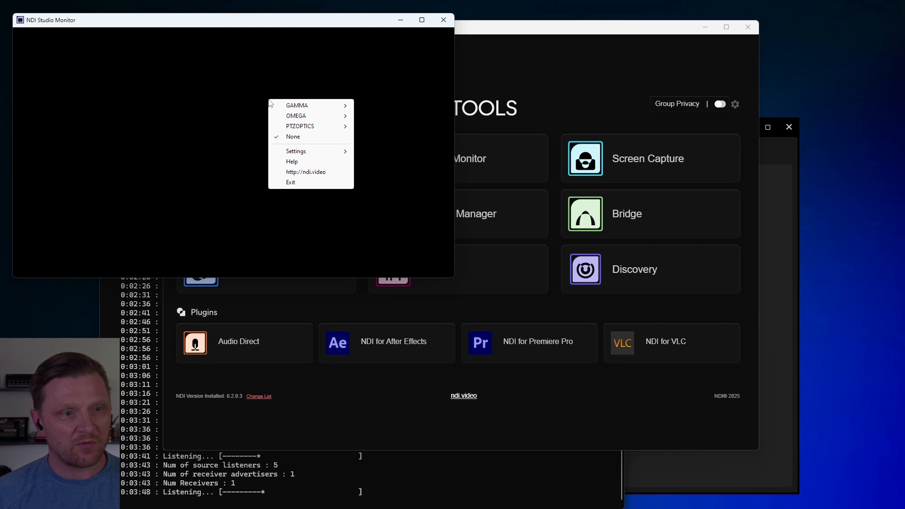
{"action": "mouse_move", "coordinate": [301, 108]}
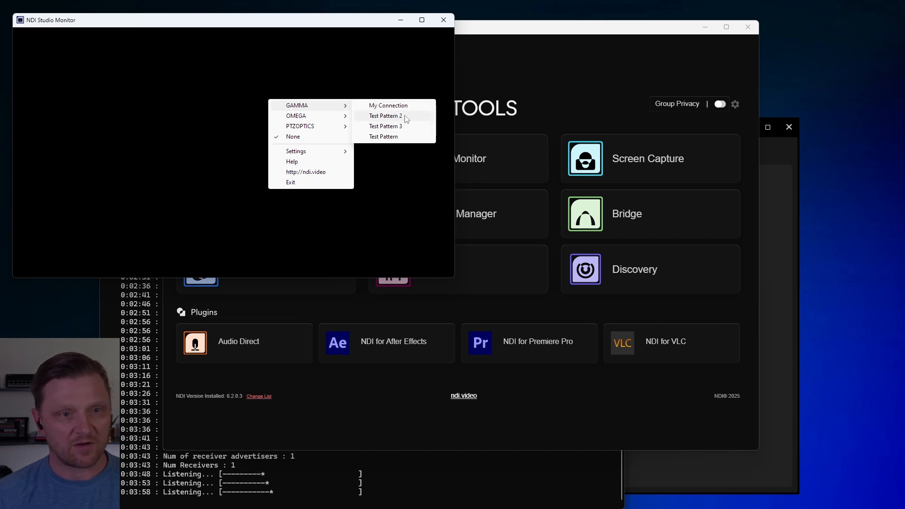
{"action": "left_click", "coordinate": [406, 126]}
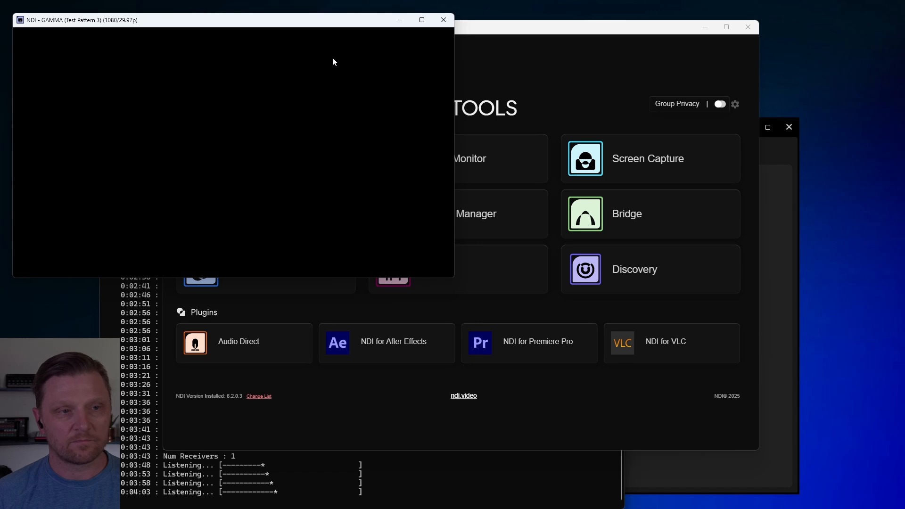
Step: Check the discovery server's console log while Studio Monitor receives Test Pattern 3, and bring the monitor back to the front
{"action": "left_click_drag", "start_coordinate": [307, 21], "coordinate": [309, 23]}
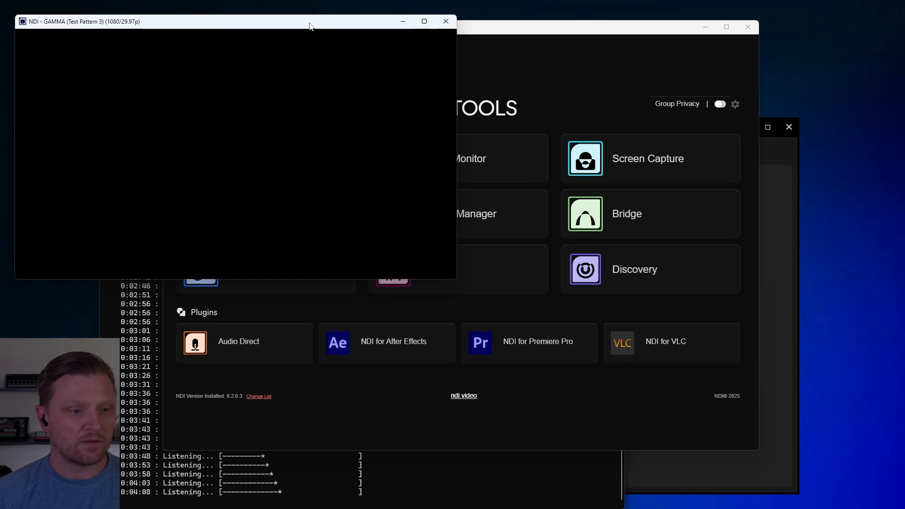
{"action": "left_click", "coordinate": [474, 503]}
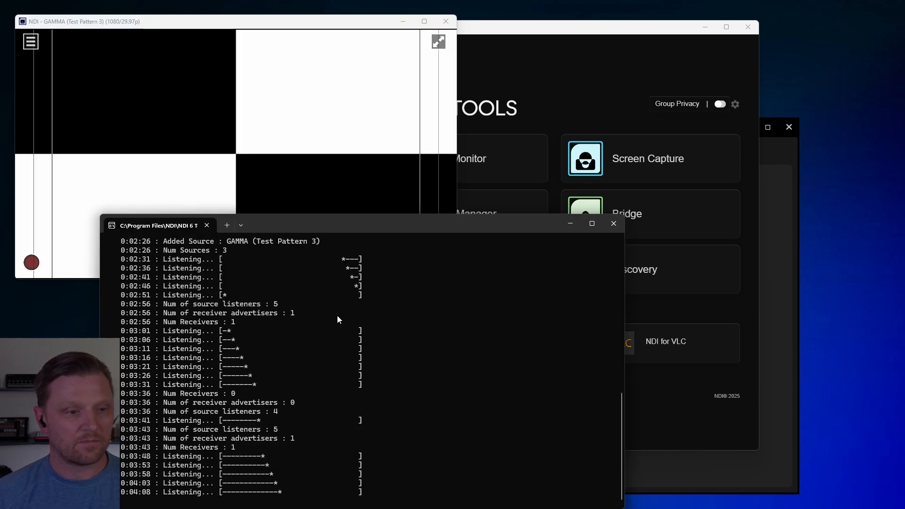
{"action": "left_click_drag", "start_coordinate": [219, 30], "coordinate": [226, 28]}
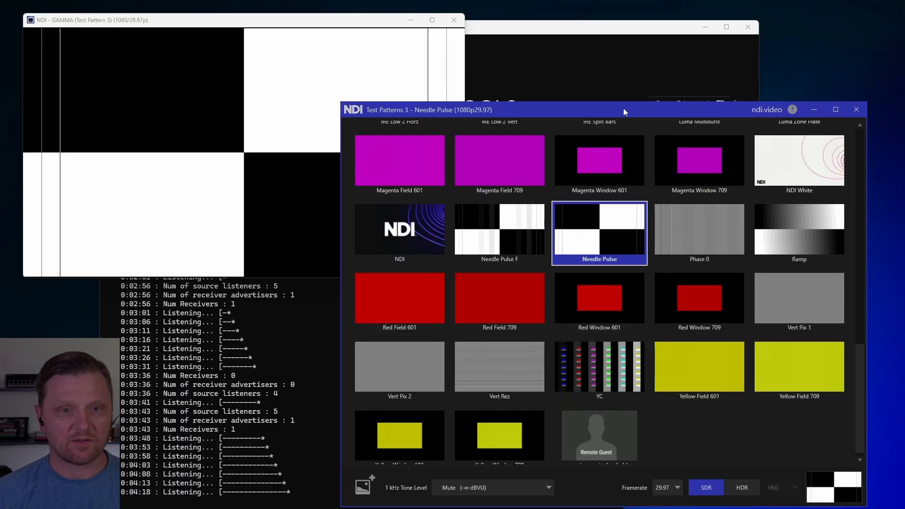
Step: Move the Test Patterns 3 window clear of the monitor and try several patterns, including Magenta Field 709, Needle Pulse and remote_guest_placeholder
{"action": "left_click_drag", "start_coordinate": [622, 108], "coordinate": [623, 194]}
{"action": "left_click", "coordinate": [399, 316]}
{"action": "left_click", "coordinate": [539, 240]}
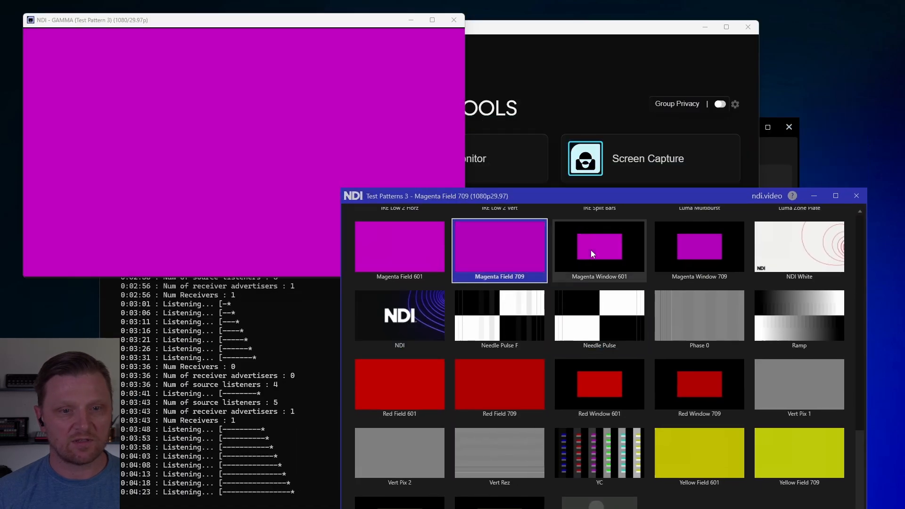
{"action": "left_click", "coordinate": [590, 249]}
{"action": "left_click", "coordinate": [646, 311]}
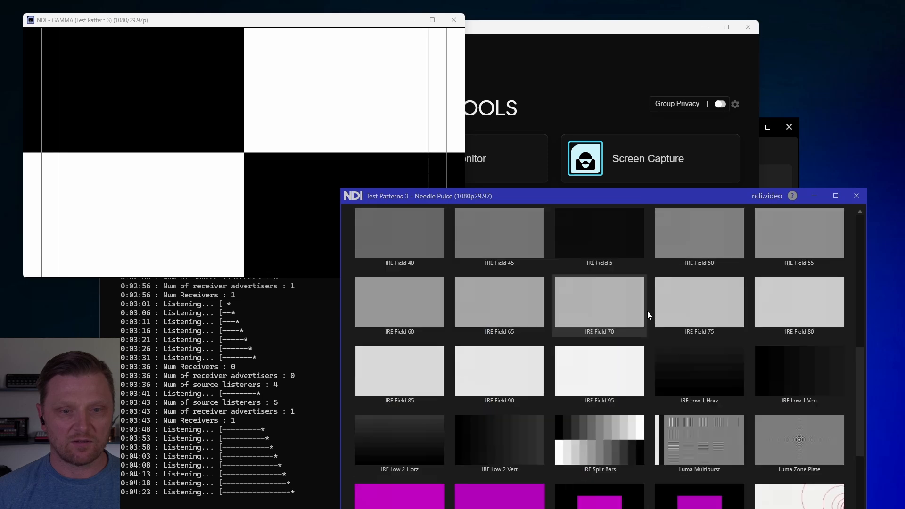
{"action": "scroll", "coordinate": [647, 311], "scroll_direction": "down", "scroll_amount": 1}
{"action": "left_click", "coordinate": [599, 497]}
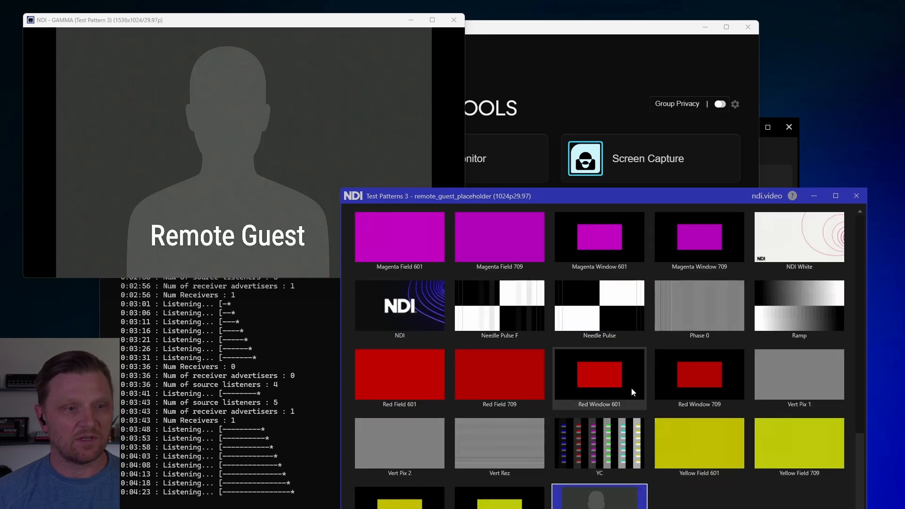
Step: Switch the Test Patterns 3 output to Bars 709f and finally to Color Ramp
{"action": "scroll", "coordinate": [631, 388], "scroll_direction": "up", "scroll_amount": 3}
{"action": "scroll", "coordinate": [632, 388], "scroll_direction": "up", "scroll_amount": 6}
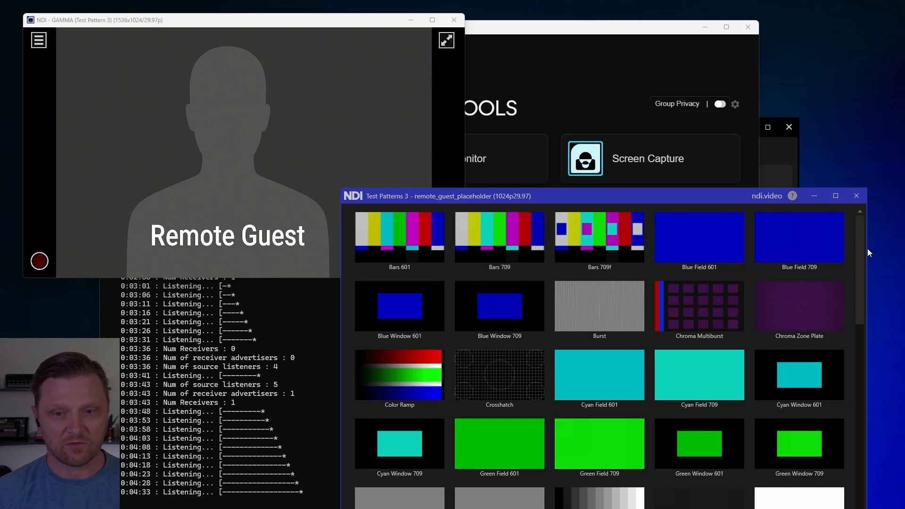
{"action": "left_click", "coordinate": [637, 253]}
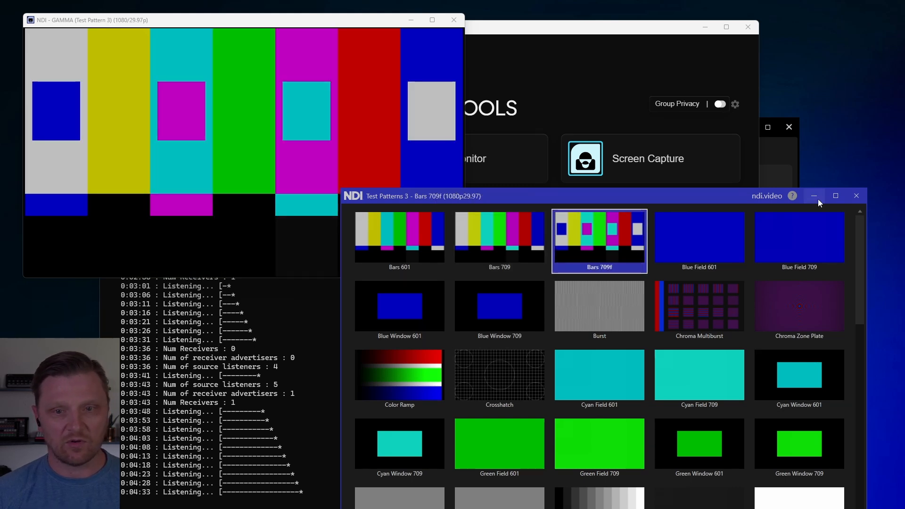
{"action": "left_click", "coordinate": [402, 359]}
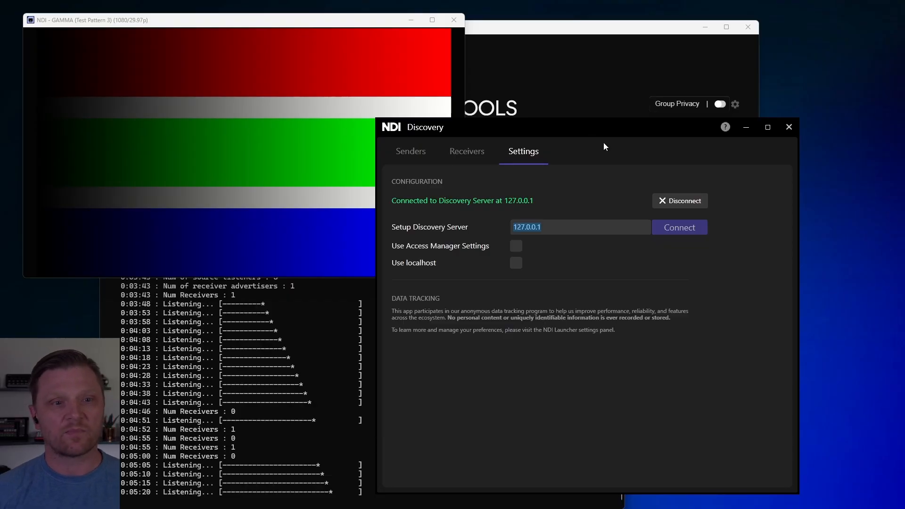
Step: Place the Discovery window beside Studio Monitor and show its list of receivers
{"action": "left_click_drag", "start_coordinate": [589, 129], "coordinate": [589, 131]}
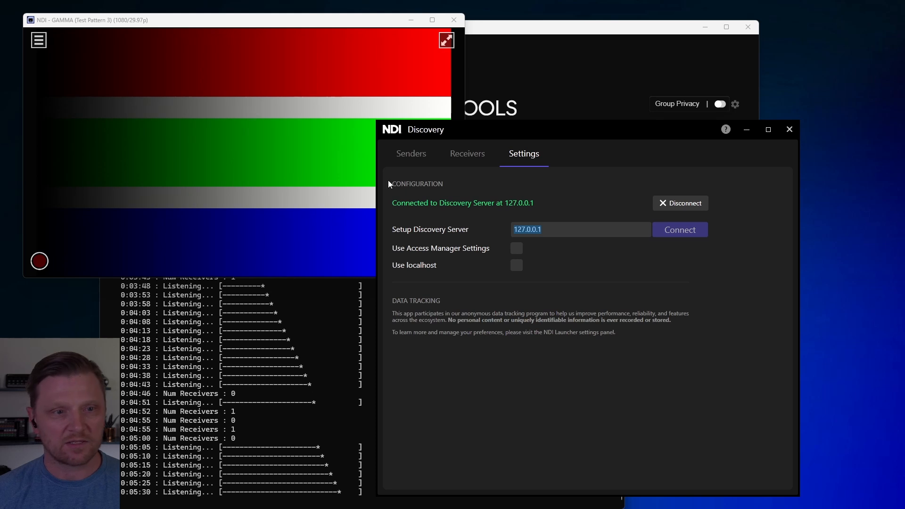
{"action": "left_click_drag", "start_coordinate": [551, 134], "coordinate": [647, 135]}
{"action": "left_click", "coordinate": [564, 156]}
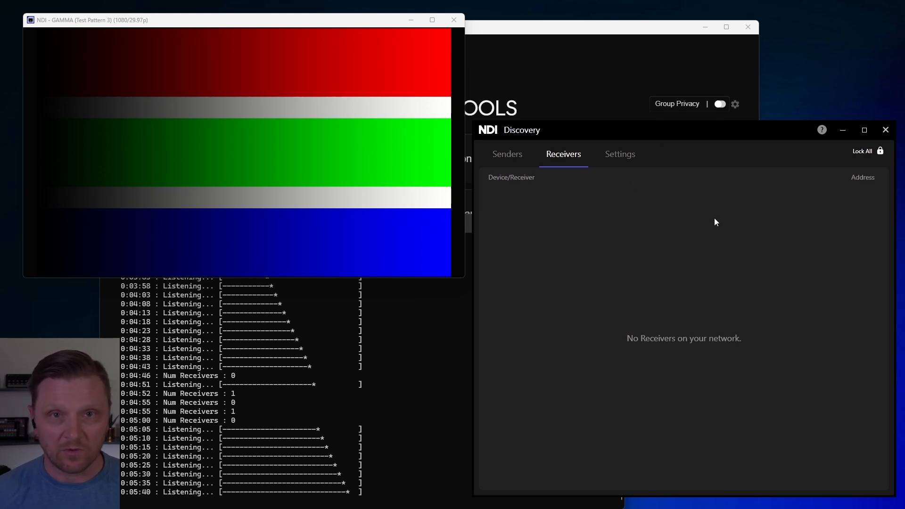
Step: Allow receiver advertising in Studio Monitor's application settings, and shift its window slightly
{"action": "mouse_move", "coordinate": [406, 128]}
{"action": "left_click_drag", "start_coordinate": [329, 24], "coordinate": [327, 22]}
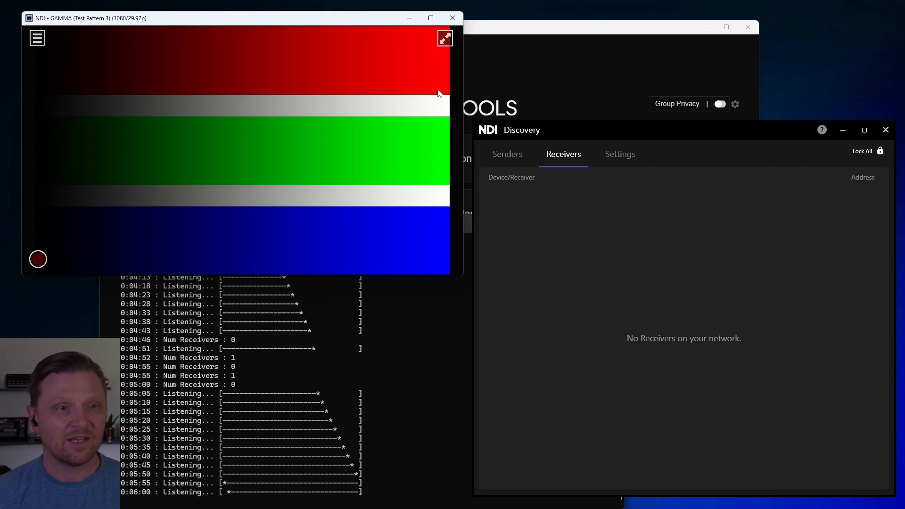
{"action": "right_click", "coordinate": [333, 76]}
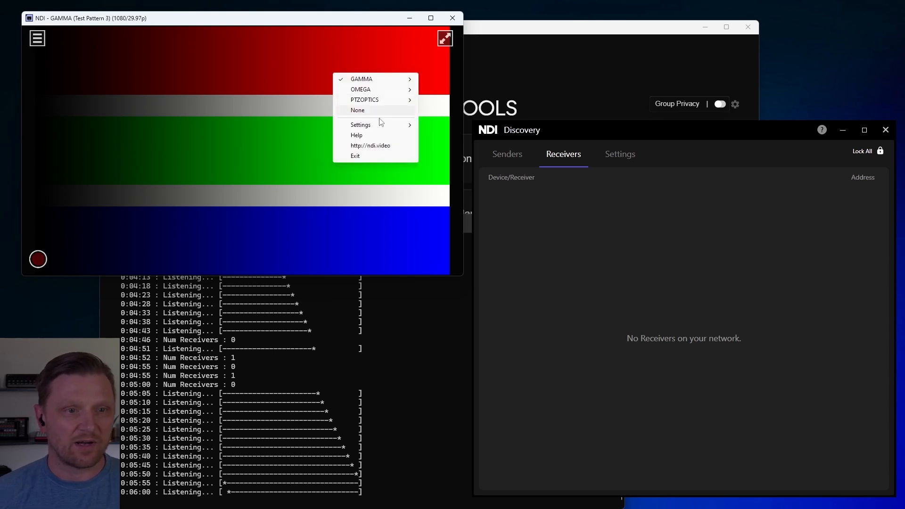
{"action": "mouse_move", "coordinate": [384, 125]}
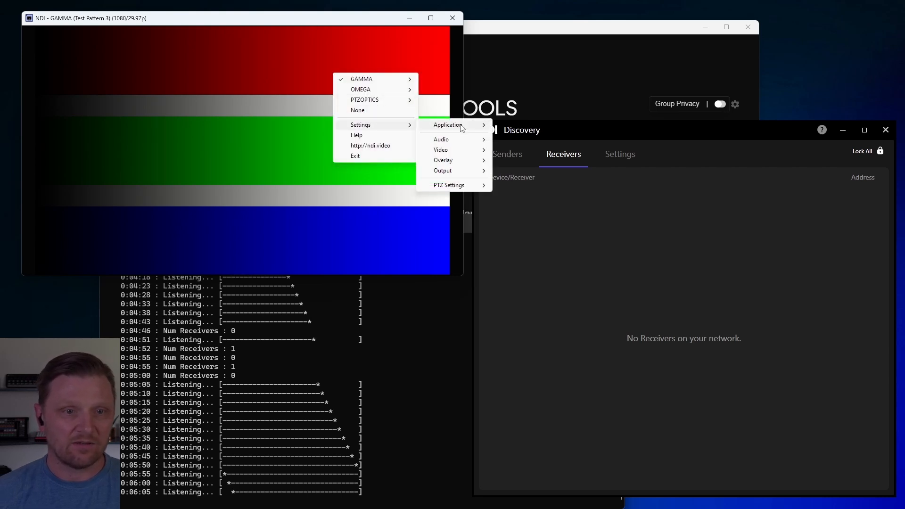
{"action": "mouse_move", "coordinate": [459, 125]}
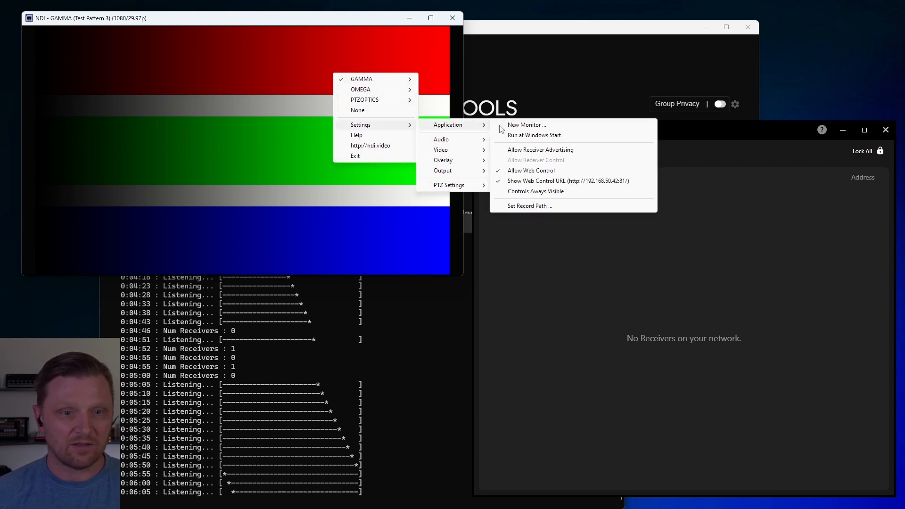
{"action": "left_click", "coordinate": [560, 151]}
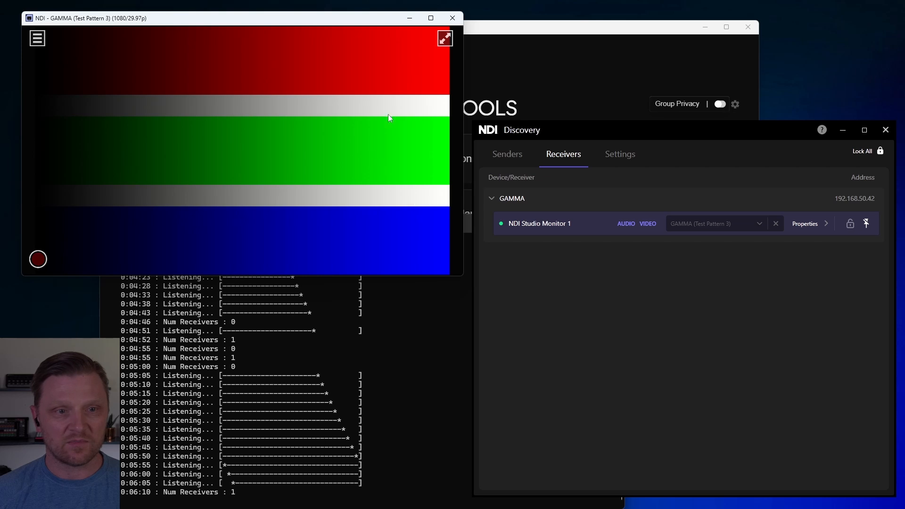
{"action": "left_click_drag", "start_coordinate": [309, 21], "coordinate": [303, 15]}
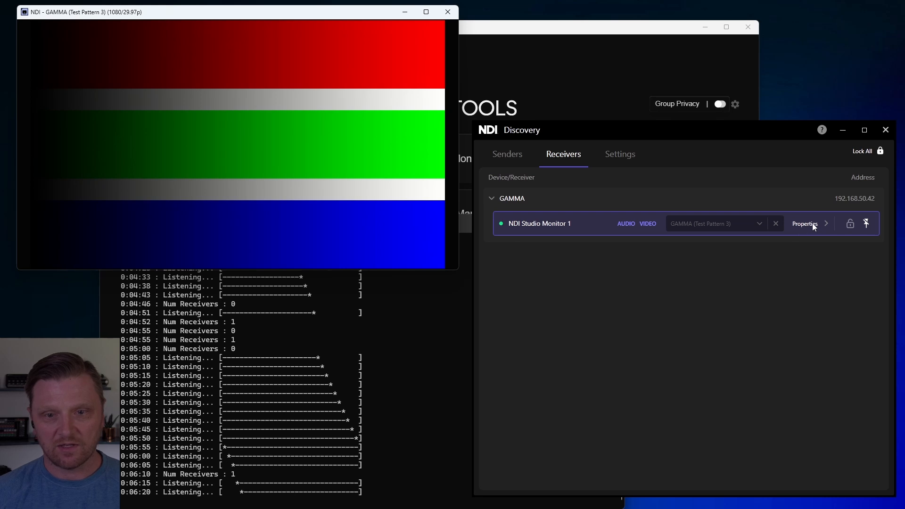
Step: Show the properties of the NDI Studio Monitor 1 receiver and allow receiver control in Studio Monitor's application settings
{"action": "left_click", "coordinate": [795, 224]}
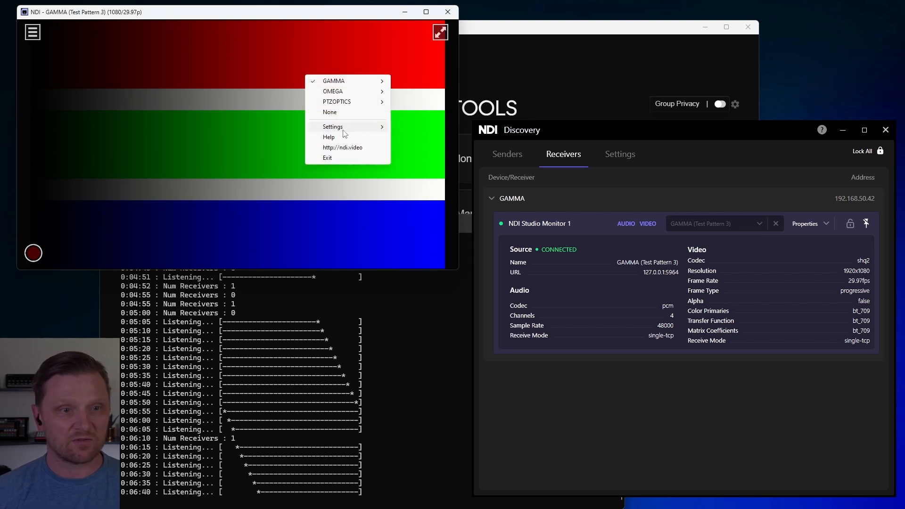
{"action": "left_click", "coordinate": [247, 14]}
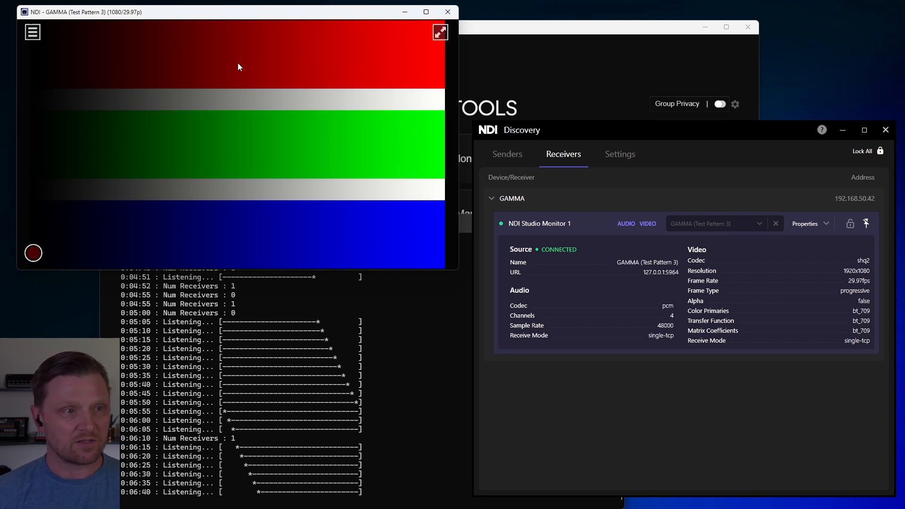
{"action": "right_click", "coordinate": [256, 65]}
{"action": "mouse_move", "coordinate": [314, 118]}
{"action": "mouse_move", "coordinate": [366, 120]}
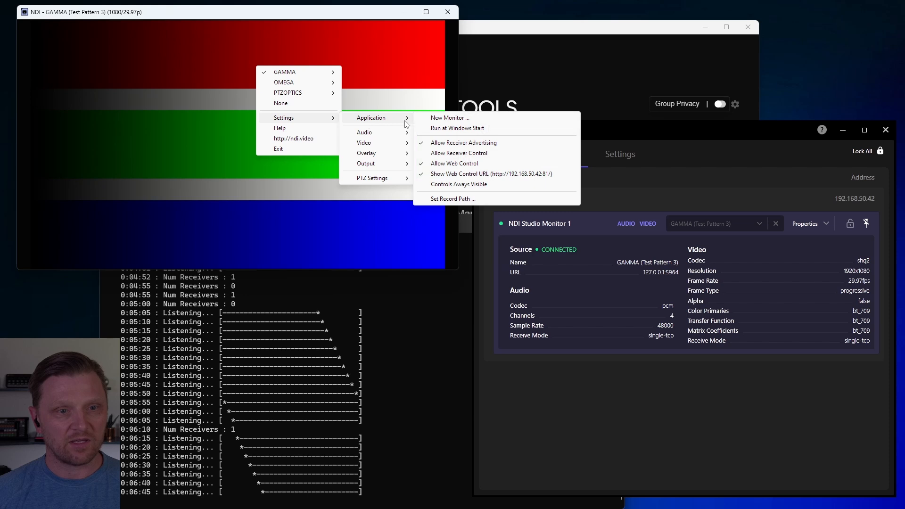
{"action": "left_click", "coordinate": [464, 153]}
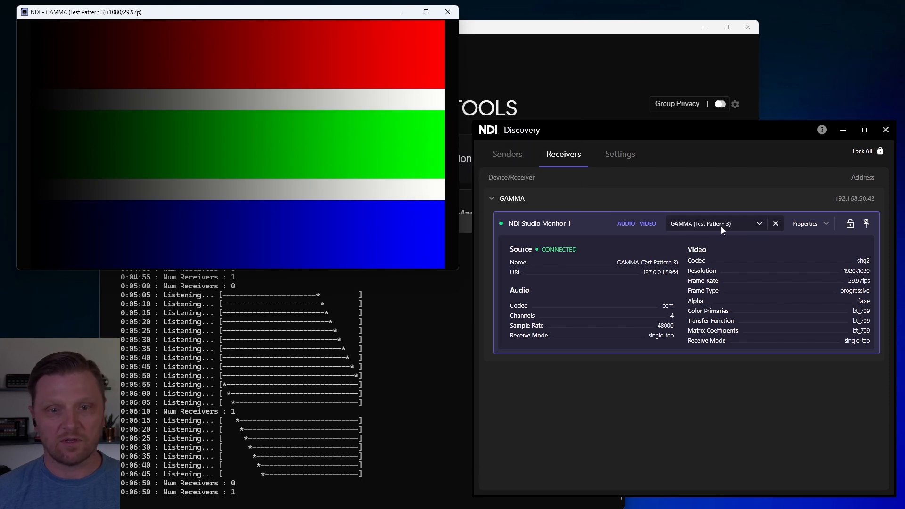
Step: Set the NDI Studio Monitor 1 receiver's source to None and back to GAMMA's Test Pattern 3, and browse the OMEGA and PTZOPTICS sources
{"action": "left_click", "coordinate": [760, 223]}
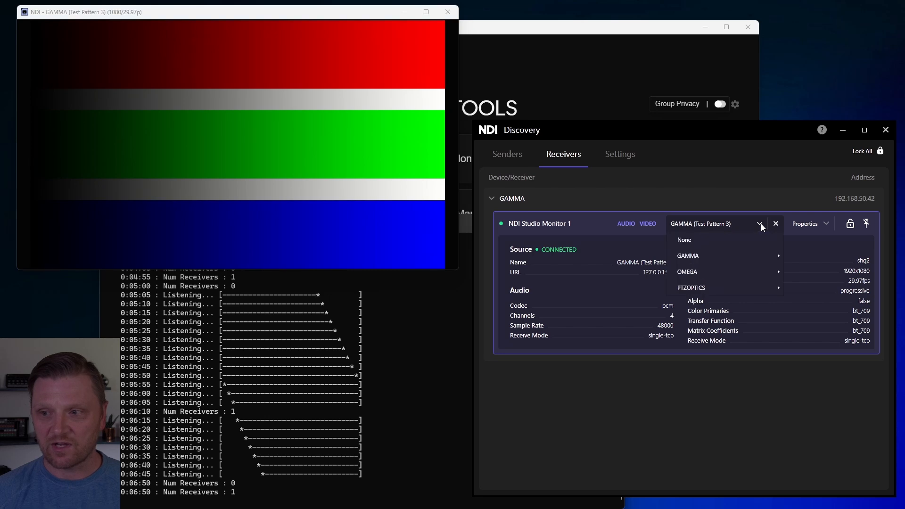
{"action": "left_click", "coordinate": [725, 240]}
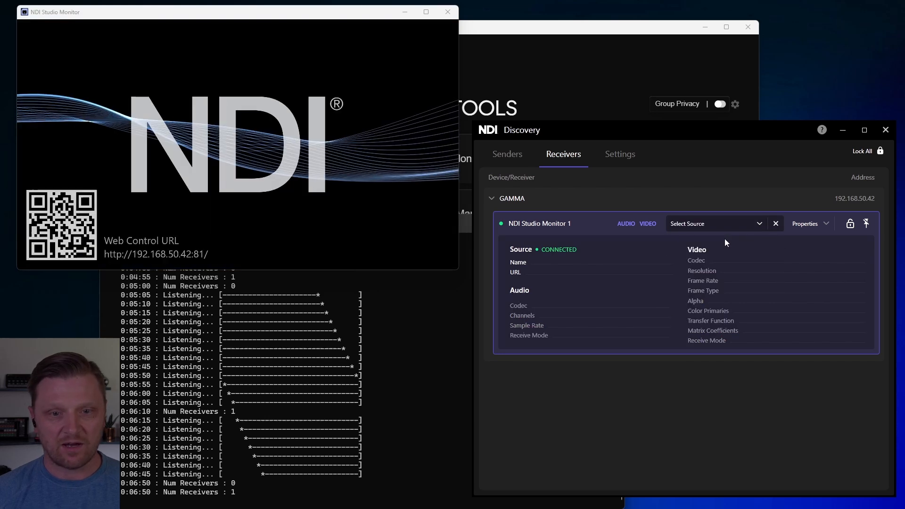
{"action": "left_click", "coordinate": [758, 224]}
{"action": "mouse_move", "coordinate": [741, 262]}
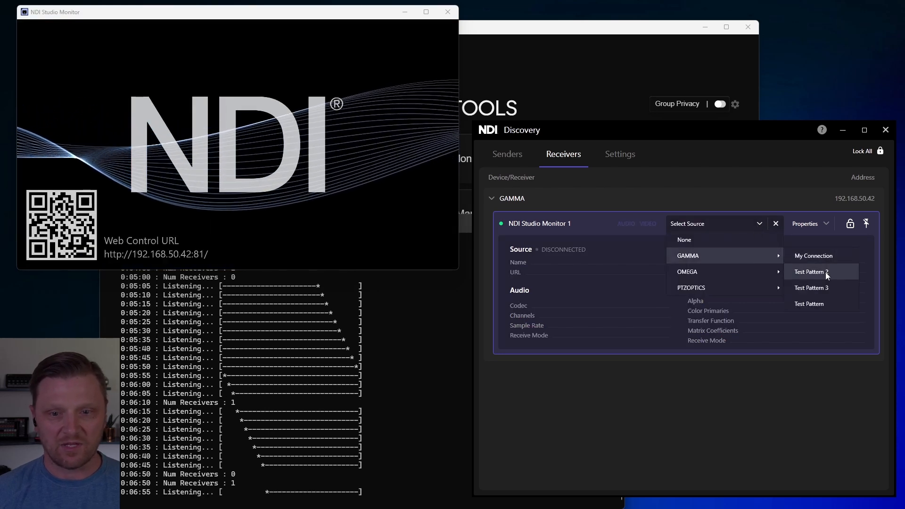
{"action": "left_click", "coordinate": [827, 302]}
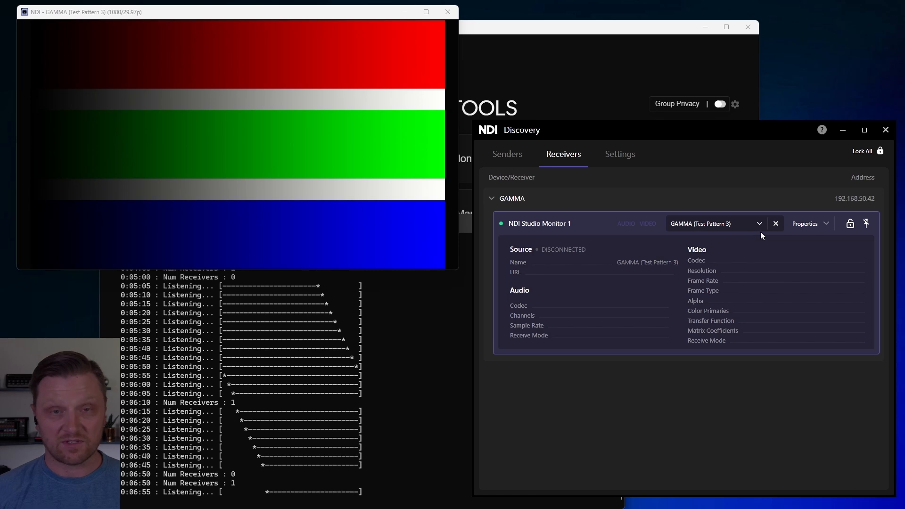
{"action": "left_click", "coordinate": [760, 225]}
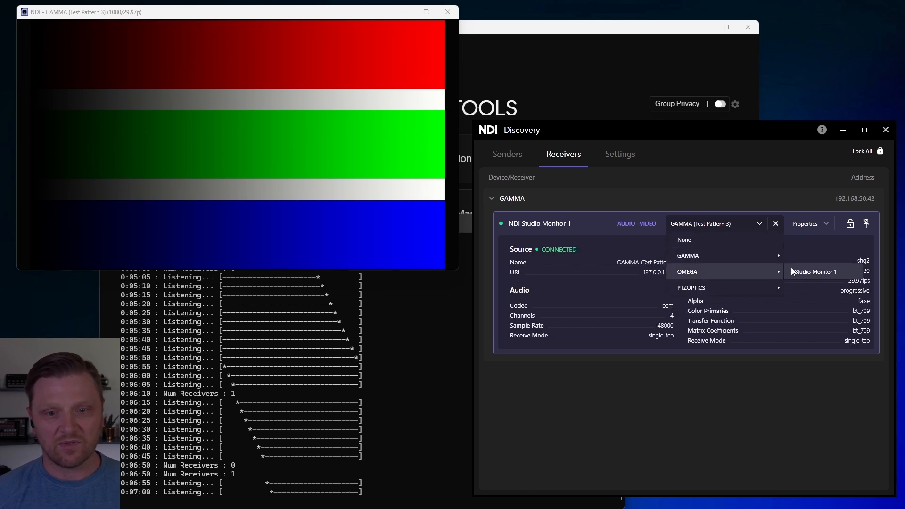
{"action": "mouse_move", "coordinate": [750, 289]}
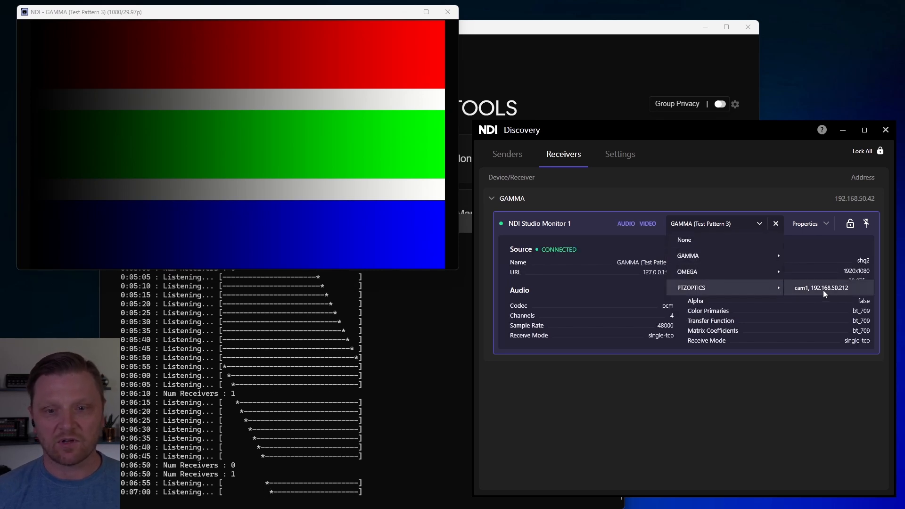
Step: Slightly reposition the Studio Monitor and Discovery windows, and lock the source selection of the NDI Studio Monitor 1 receiver
{"action": "left_click_drag", "start_coordinate": [208, 12], "coordinate": [209, 21]}
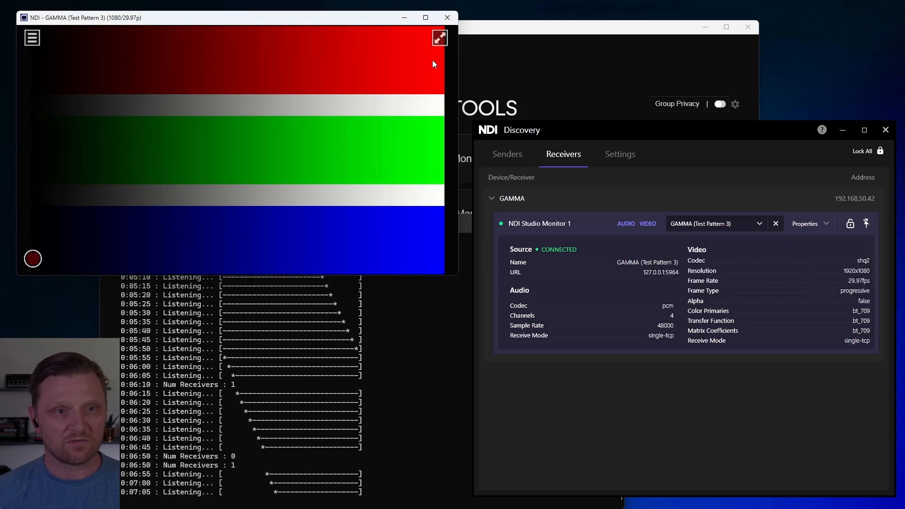
{"action": "left_click_drag", "start_coordinate": [459, 63], "coordinate": [460, 63]}
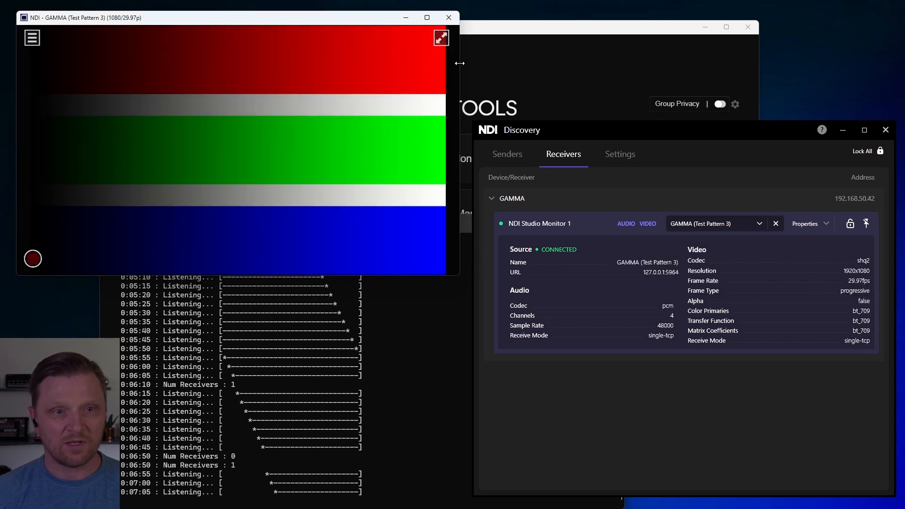
{"action": "left_click_drag", "start_coordinate": [691, 127], "coordinate": [696, 125]}
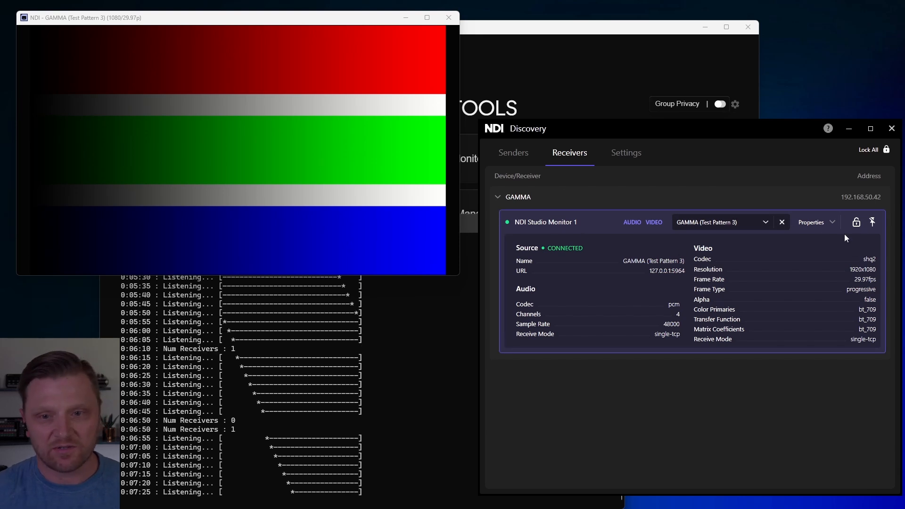
{"action": "left_click", "coordinate": [856, 222]}
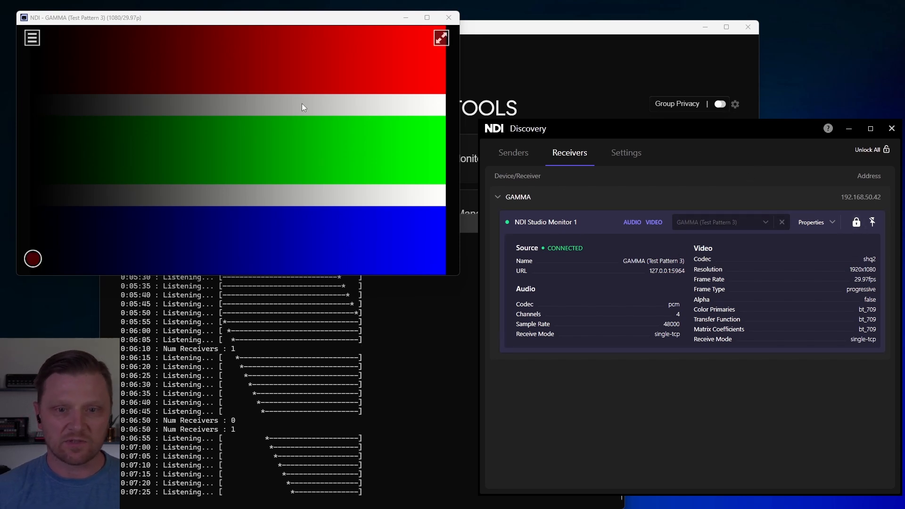